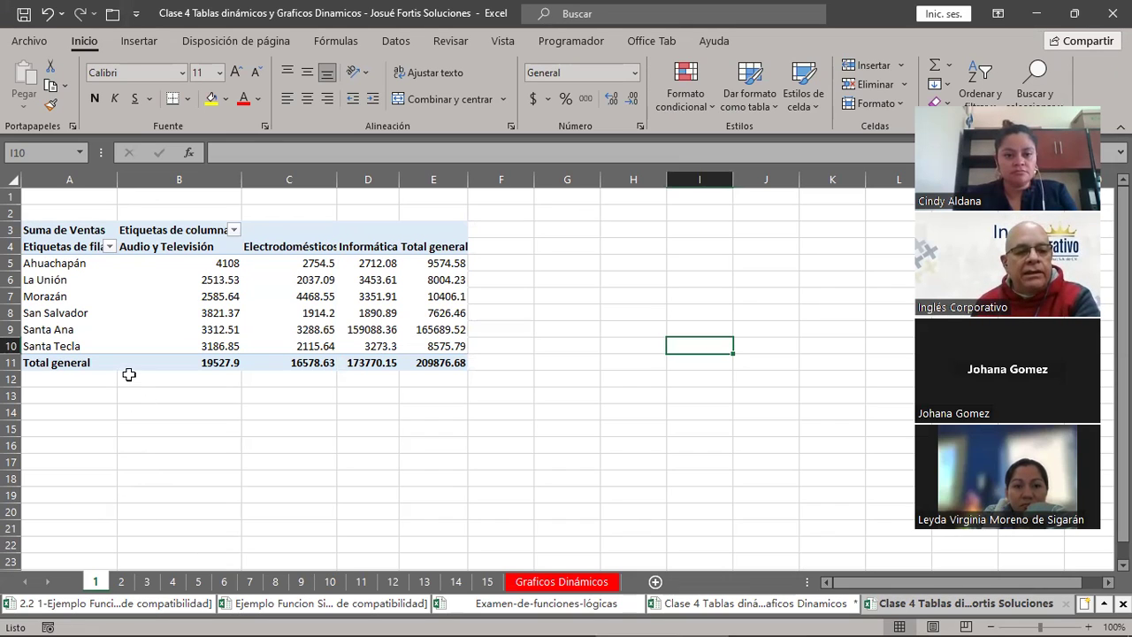
Enlarge the city-by-category sales pivot table on sheet 1 to 130% zoom and minimize the recording's folder window.
{"action": "left_click", "coordinate": [76, 400]}
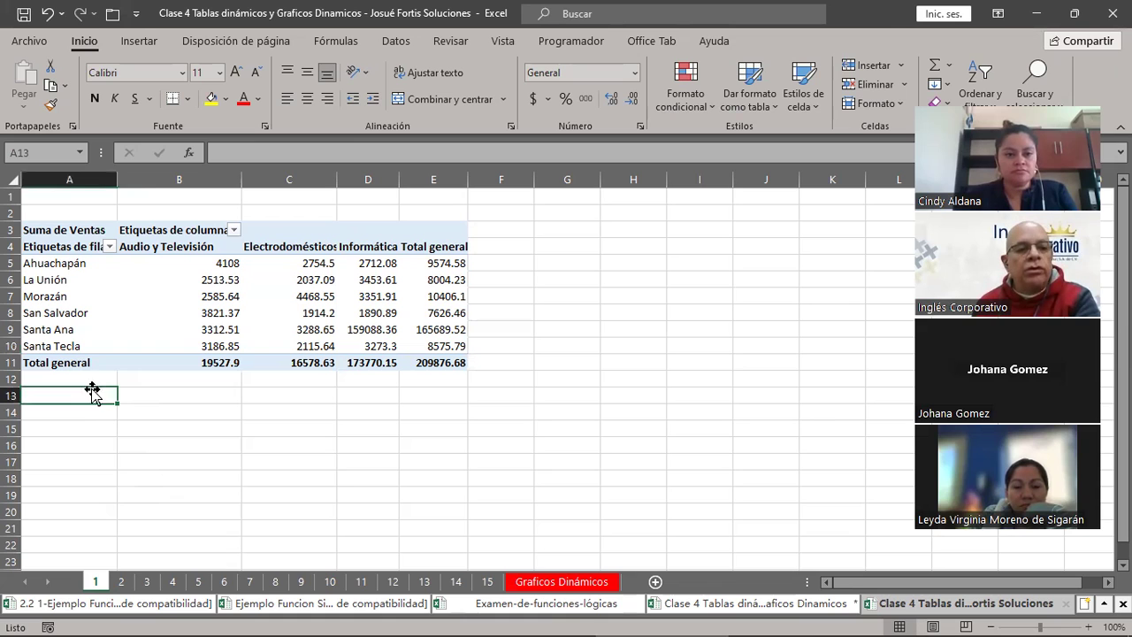
{"action": "left_click", "coordinate": [1090, 624]}
{"action": "left_click", "coordinate": [1090, 624]}
{"action": "left_click", "coordinate": [1090, 624]}
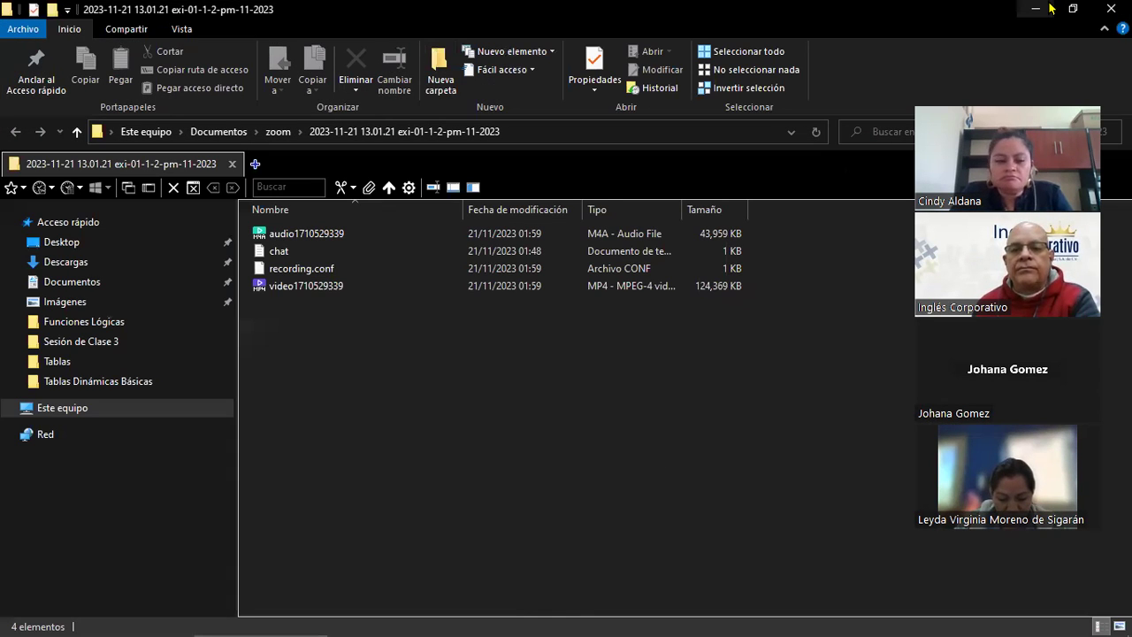
{"action": "left_click", "coordinate": [1050, 8]}
Enlarge the Graficos Dinámicos sheet to 120% zoom and compare its first analysis question with the pivot table on sheet 1.
{"action": "left_click", "coordinate": [548, 582]}
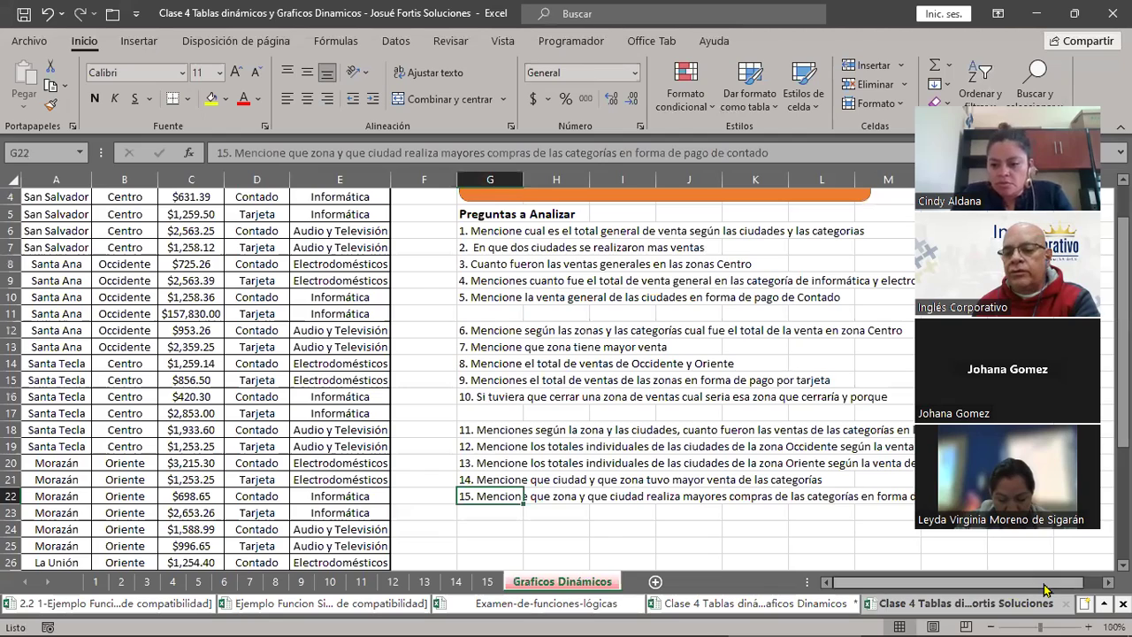
{"action": "left_click", "coordinate": [1088, 626]}
{"action": "left_click", "coordinate": [1088, 627]}
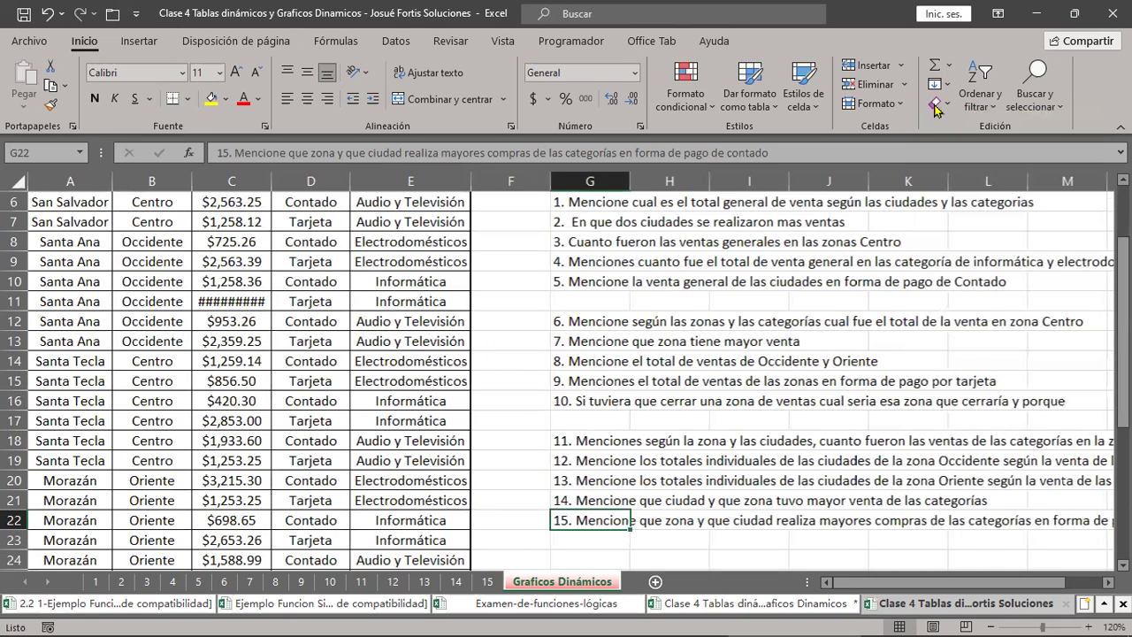
{"action": "scroll", "coordinate": [936, 109], "scroll_direction": "up", "scroll_amount": 2}
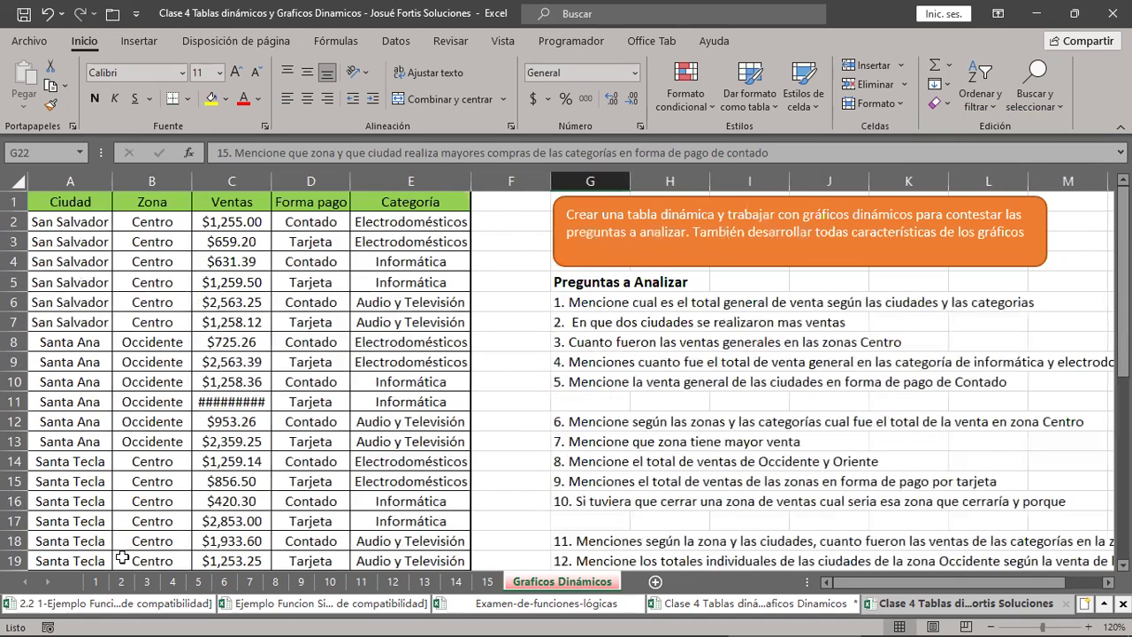
{"action": "left_click", "coordinate": [95, 581]}
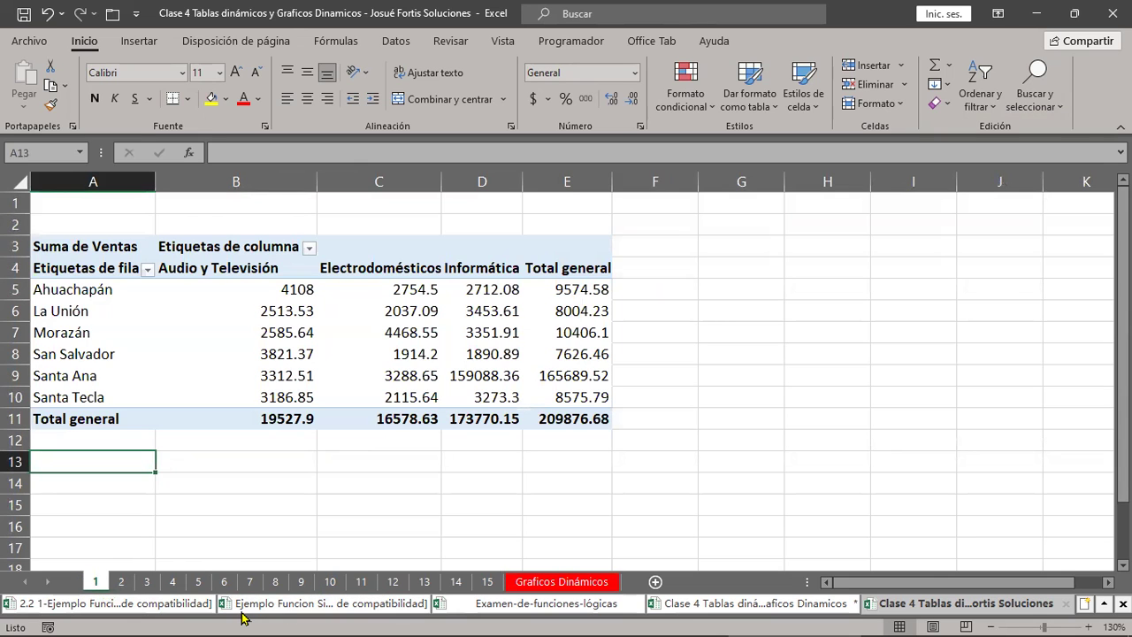
{"action": "left_click", "coordinate": [580, 584]}
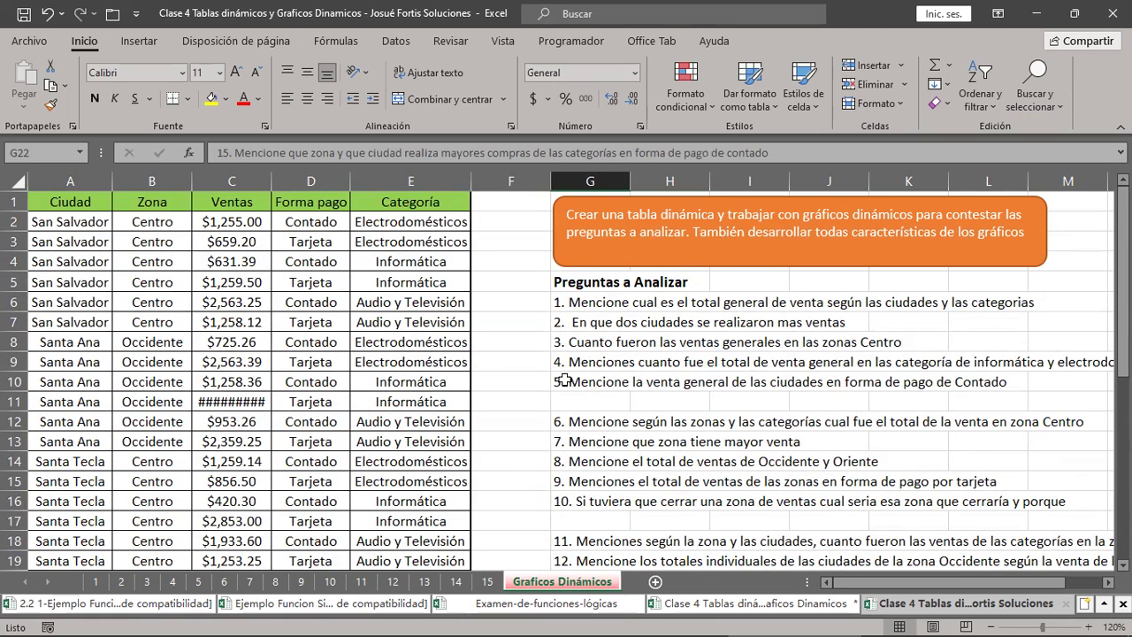
Show the pivot table answering the second question on sheet 2 at 150% zoom.
{"action": "left_click", "coordinate": [122, 583]}
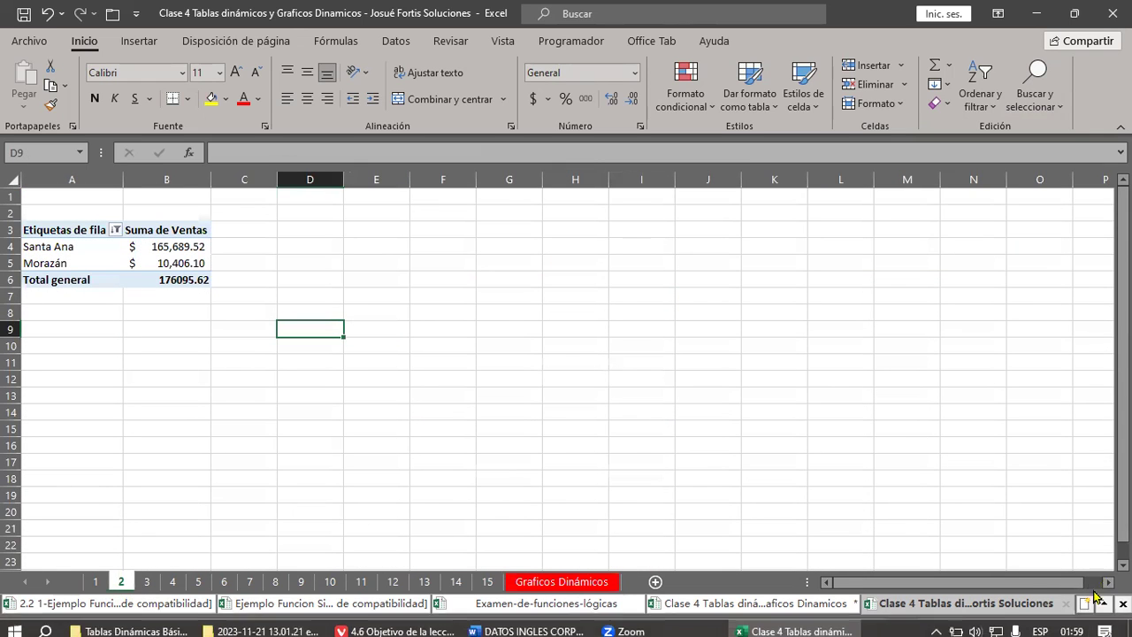
{"action": "left_click", "coordinate": [1097, 626]}
{"action": "left_click", "coordinate": [1097, 626]}
{"action": "left_click", "coordinate": [1097, 627]}
{"action": "left_click", "coordinate": [1090, 619]}
{"action": "left_click", "coordinate": [1090, 619]}
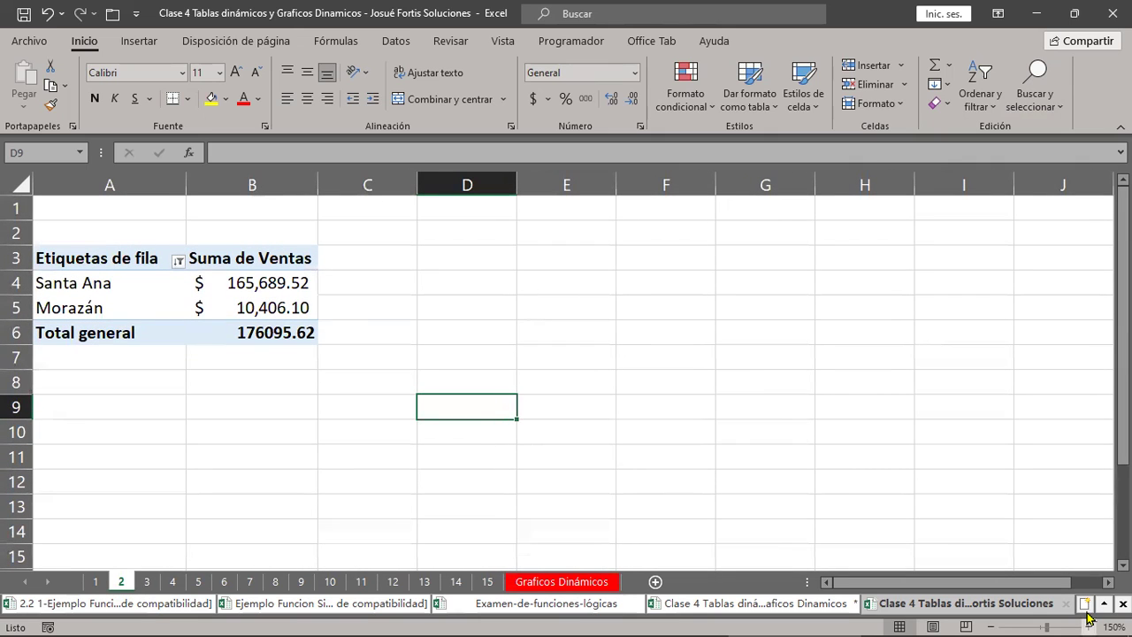
Return to sheet 1 and check the overall sales total in the pivot table's grand total row.
{"action": "mouse_move", "coordinate": [777, 633]}
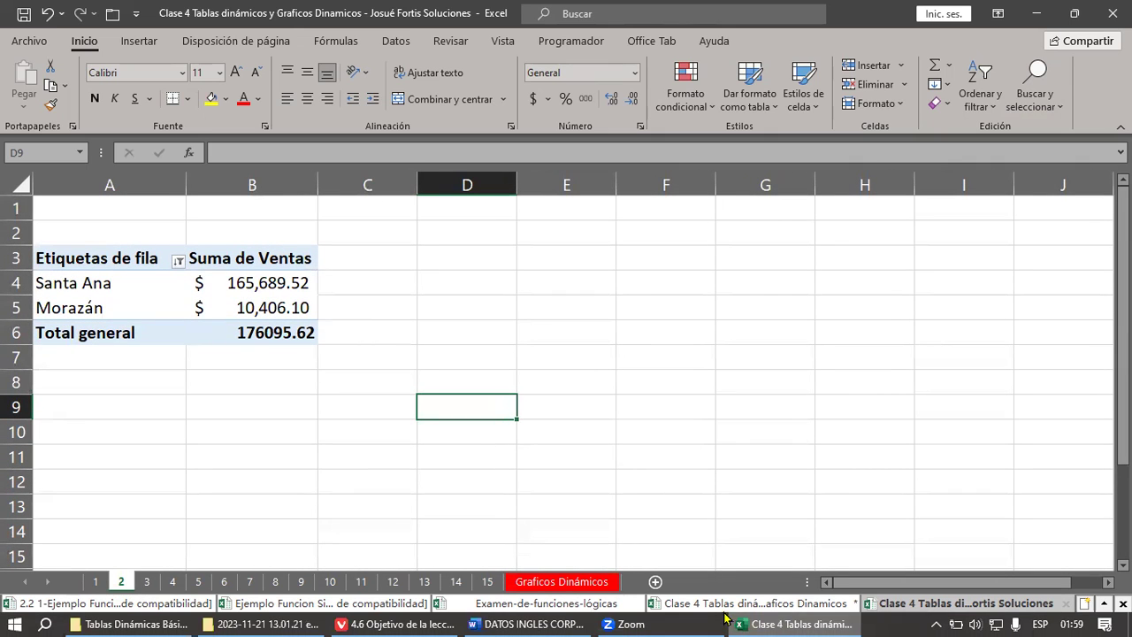
{"action": "mouse_move", "coordinate": [681, 617]}
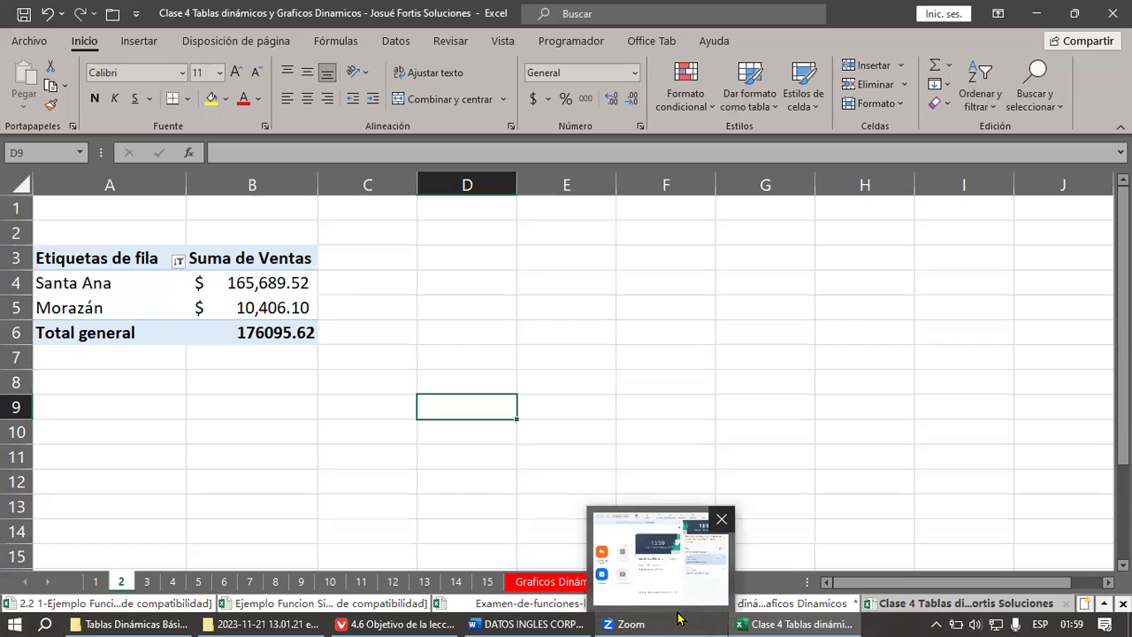
{"action": "mouse_move", "coordinate": [536, 618]}
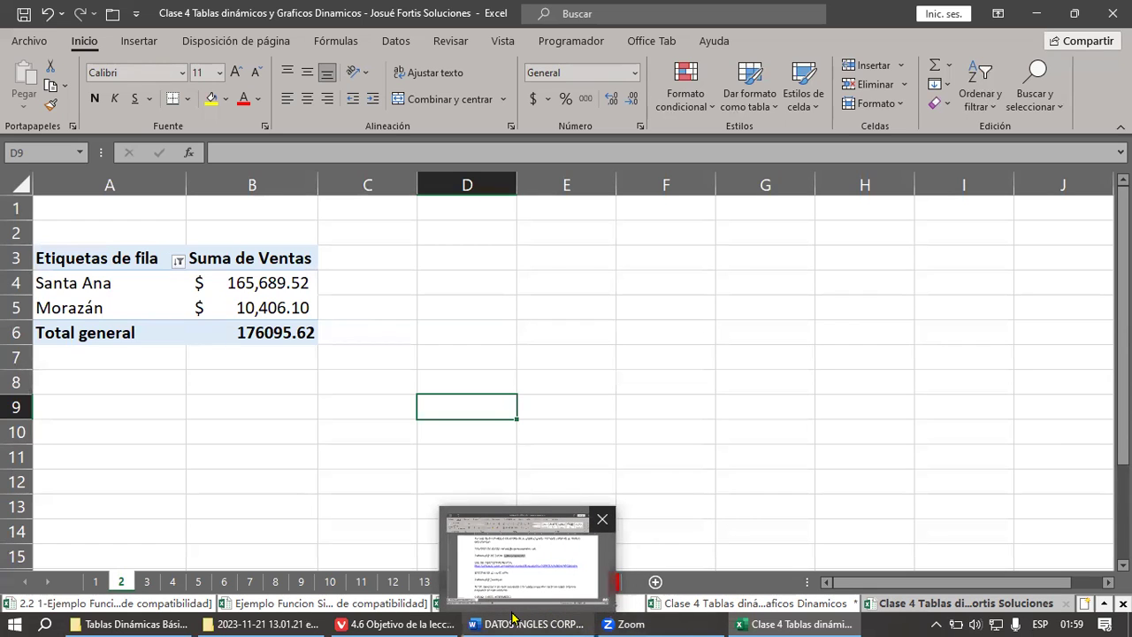
{"action": "left_click", "coordinate": [96, 582]}
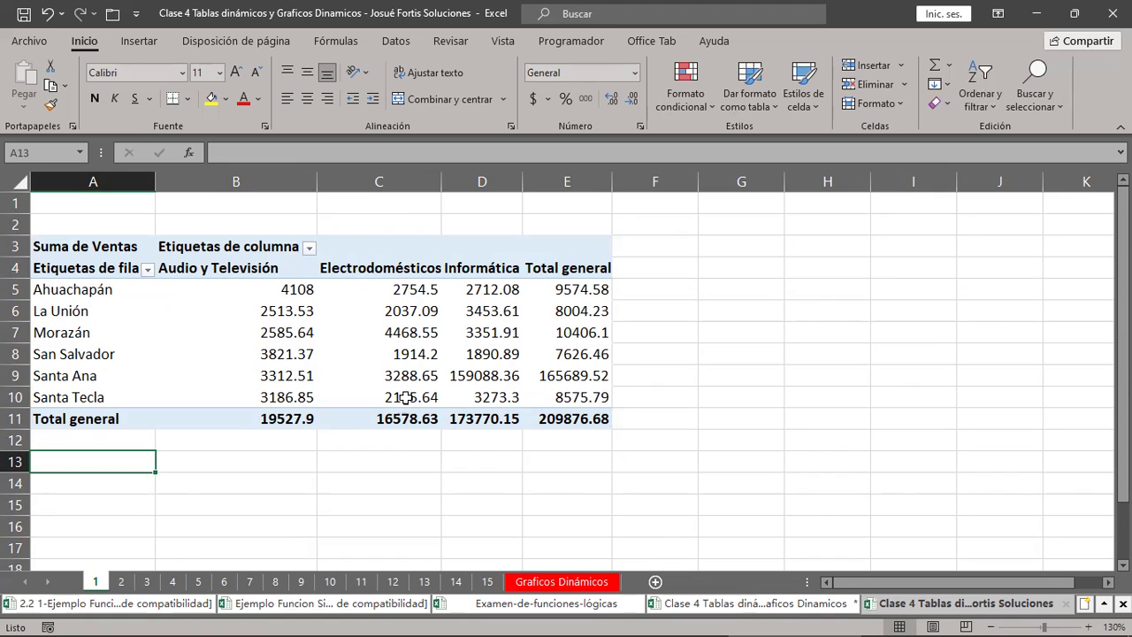
{"action": "left_click", "coordinate": [577, 421]}
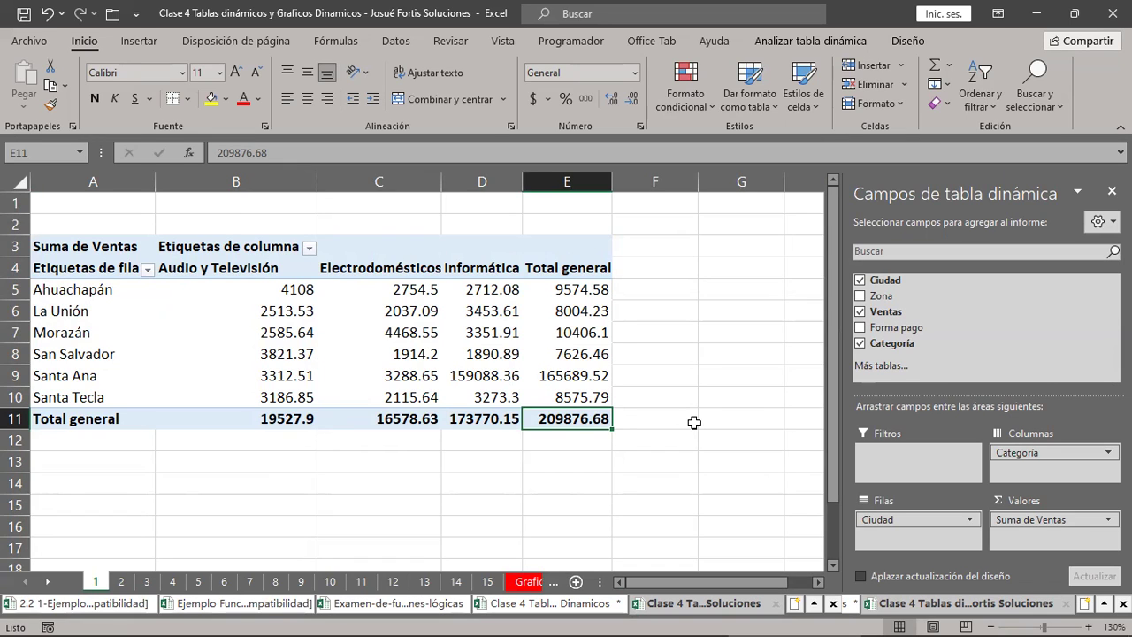
Widen the Ventas column on the Graficos Dinámicos sheet so the sales amount in C11 can be read.
{"action": "left_click", "coordinate": [524, 583]}
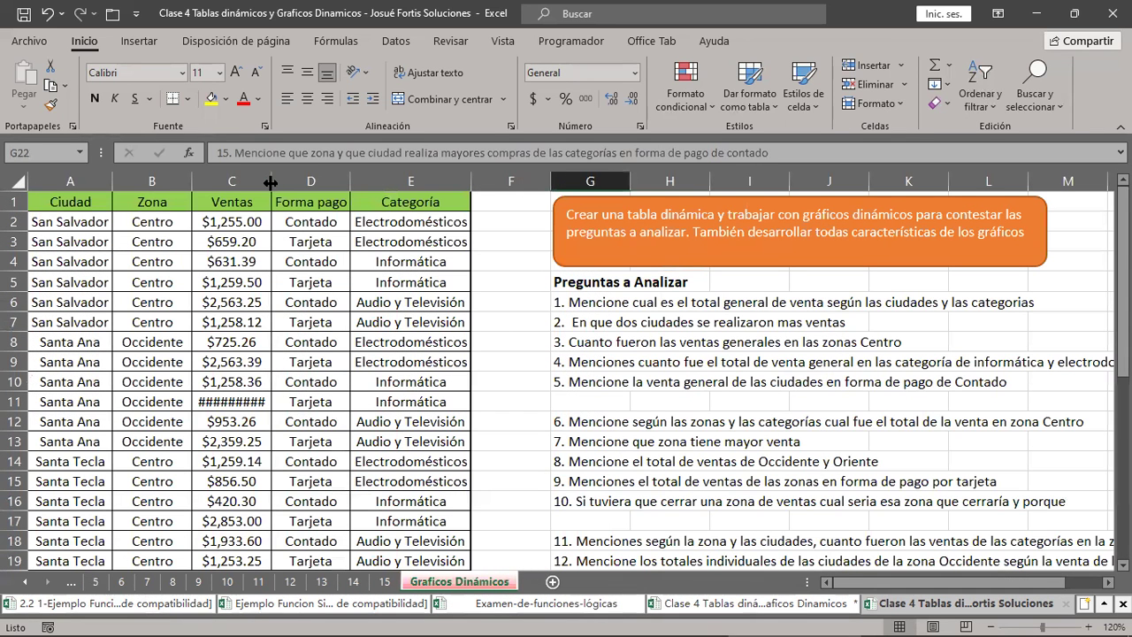
{"action": "left_click", "coordinate": [227, 401]}
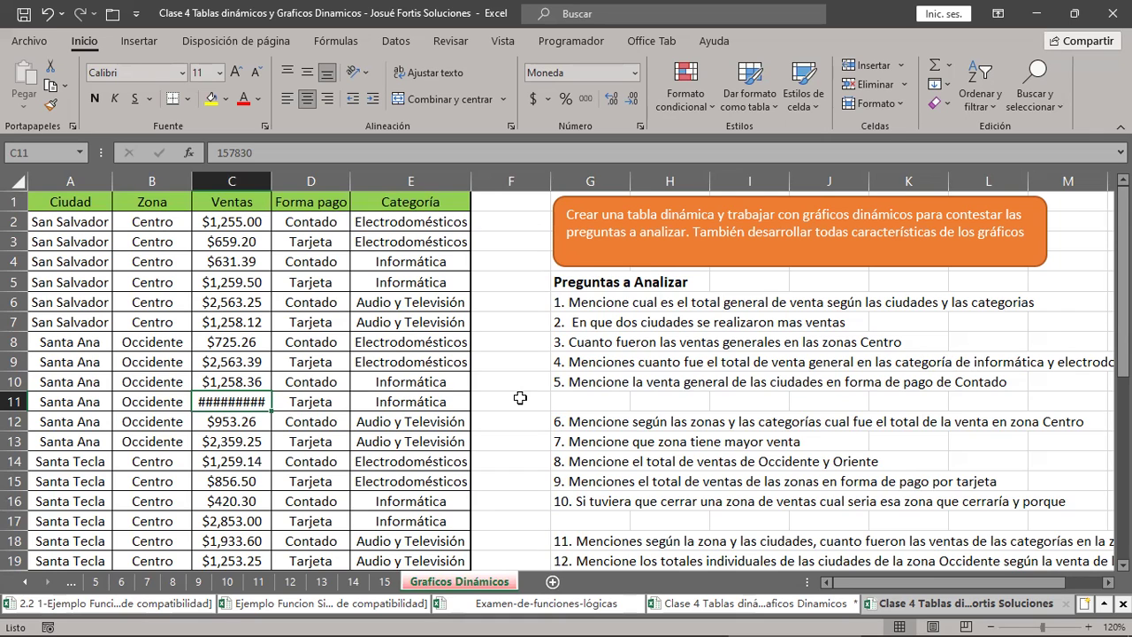
{"action": "left_click_drag", "start_coordinate": [271, 181], "coordinate": [321, 182]}
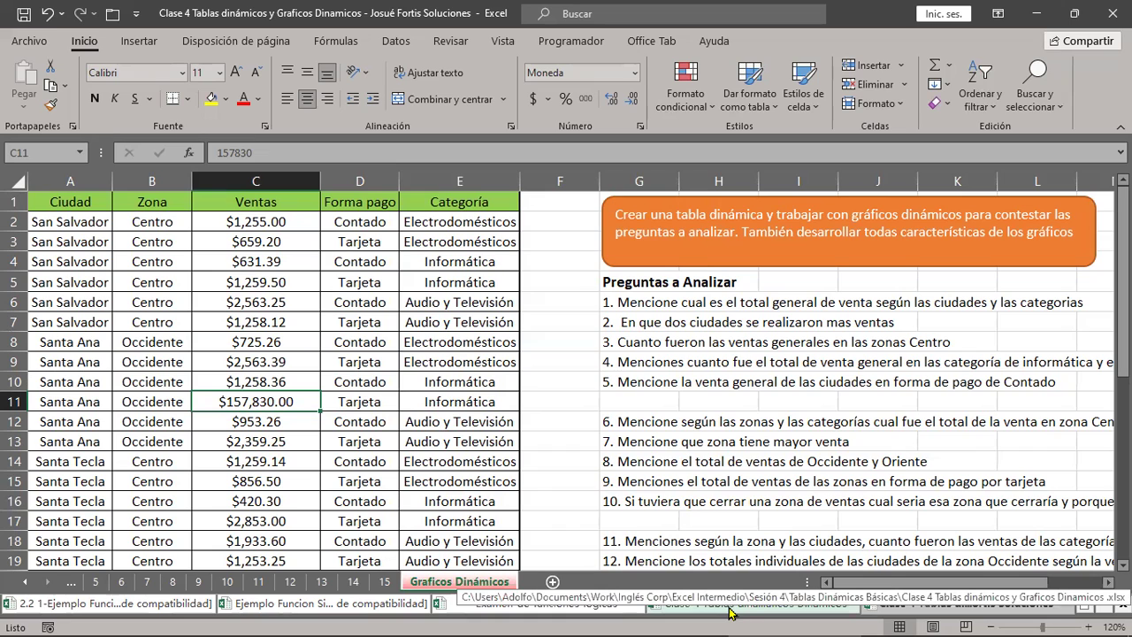
Select the sales amounts in C2:C13 and compare them with the city totals in the pivot table on sheet 1.
{"action": "left_click_drag", "start_coordinate": [299, 220], "coordinate": [300, 444]}
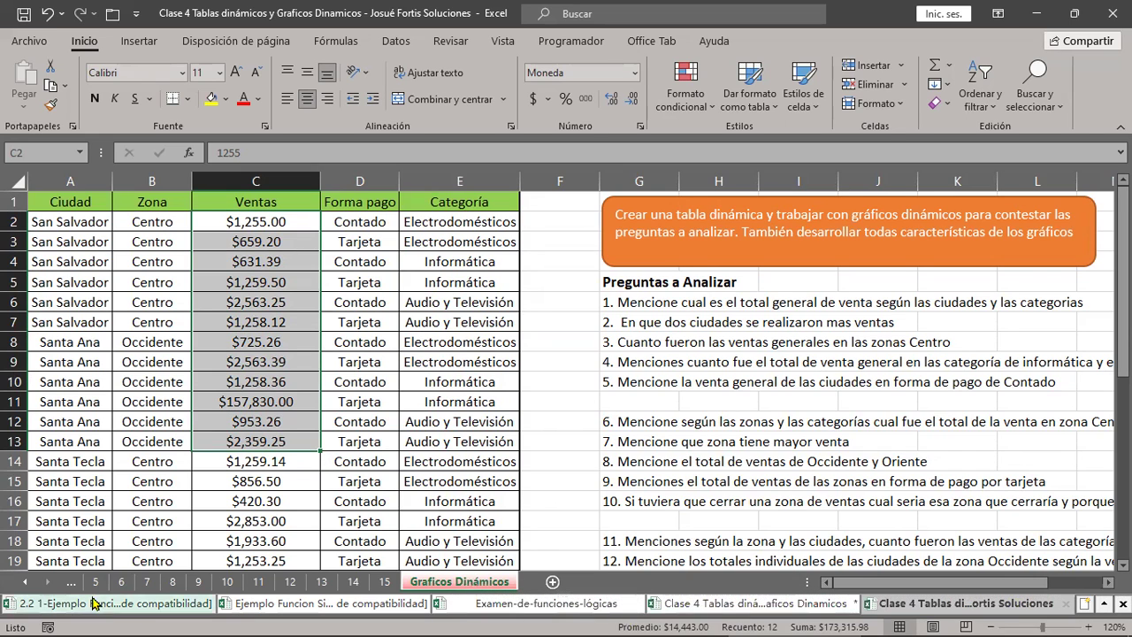
{"action": "left_click", "coordinate": [26, 582]}
{"action": "left_click", "coordinate": [26, 582]}
{"action": "left_click", "coordinate": [26, 582]}
{"action": "left_click", "coordinate": [25, 582]}
{"action": "left_click", "coordinate": [95, 582]}
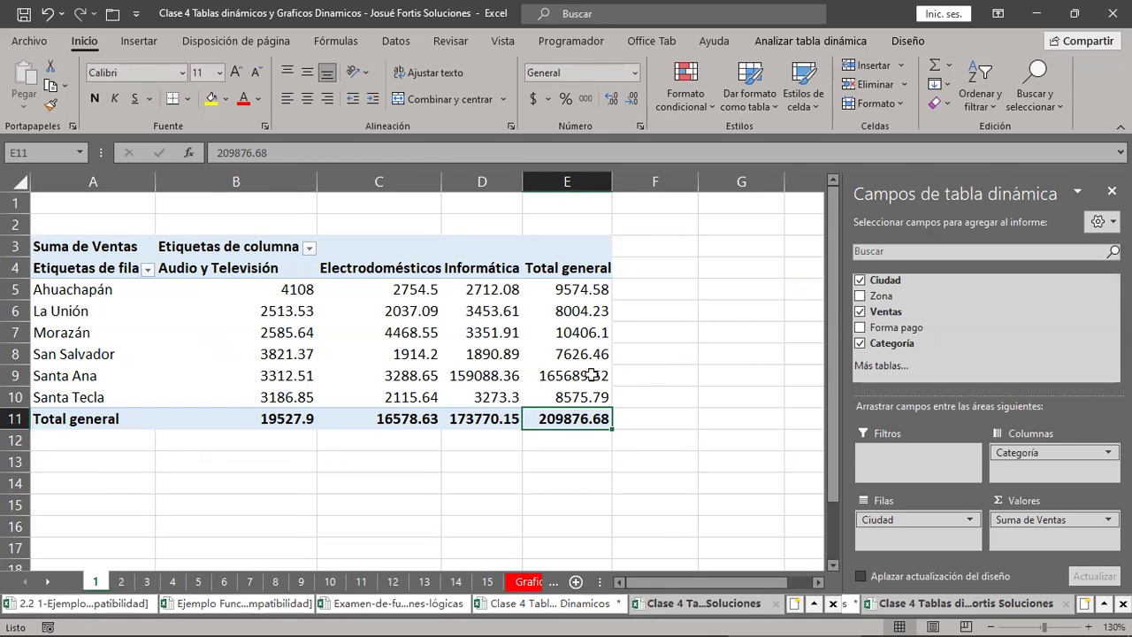
{"action": "mouse_move", "coordinate": [580, 378]}
{"action": "mouse_move", "coordinate": [380, 324]}
Compare the second question on the Graficos Dinámicos sheet with the pivot table on sheet 2, examining Santa Ana's sales.
{"action": "left_click", "coordinate": [121, 582]}
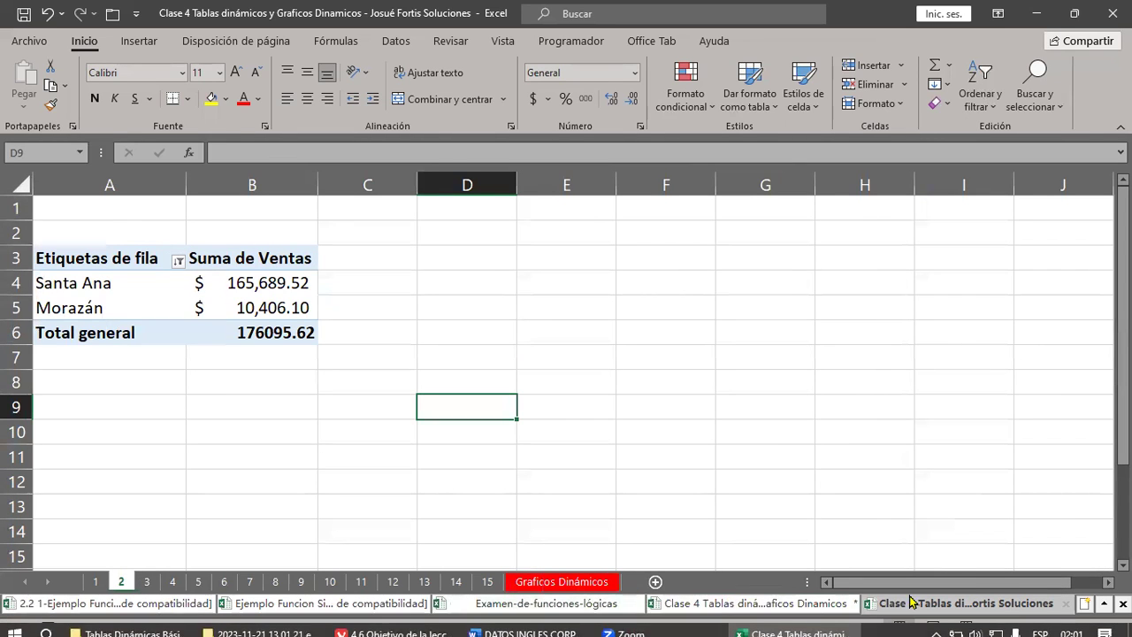
{"action": "left_click", "coordinate": [574, 582]}
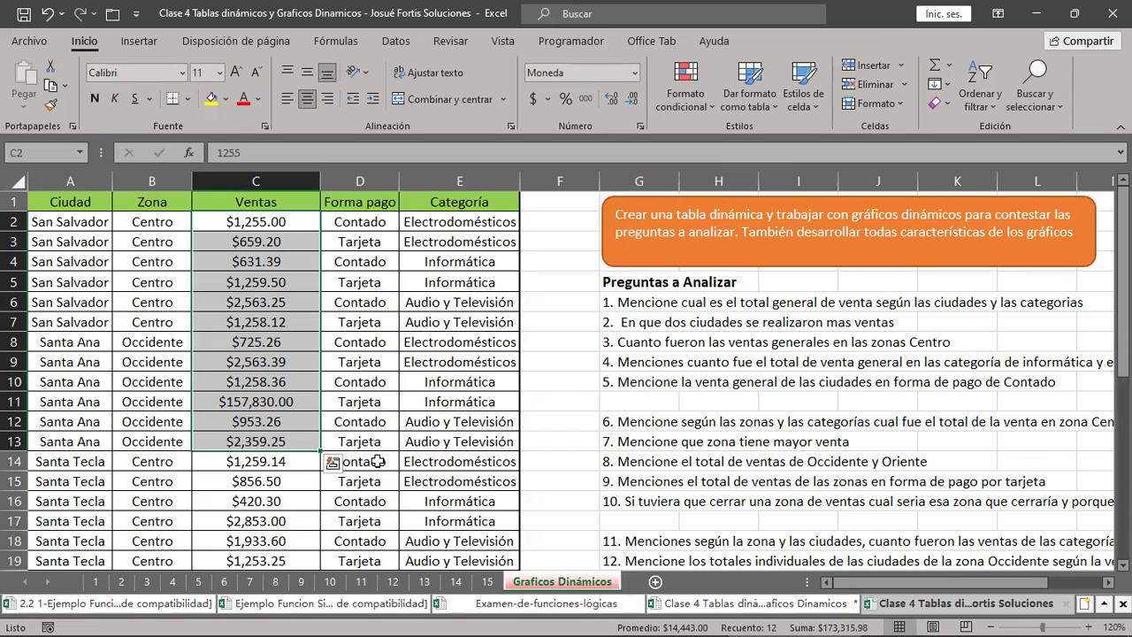
{"action": "left_click", "coordinate": [122, 582]}
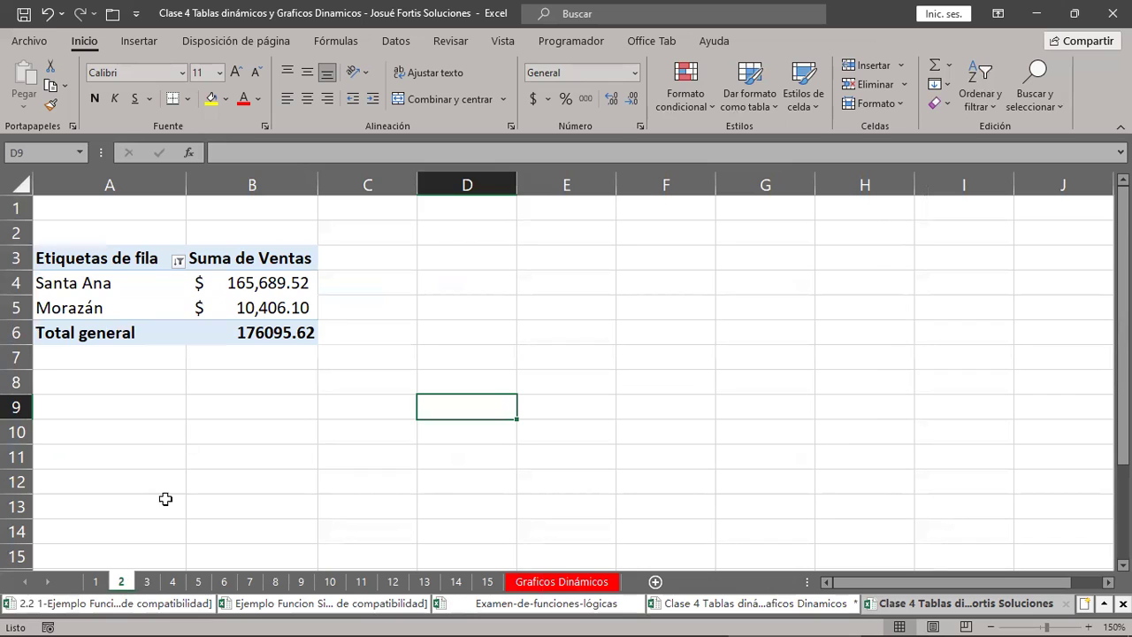
{"action": "left_click", "coordinate": [286, 283]}
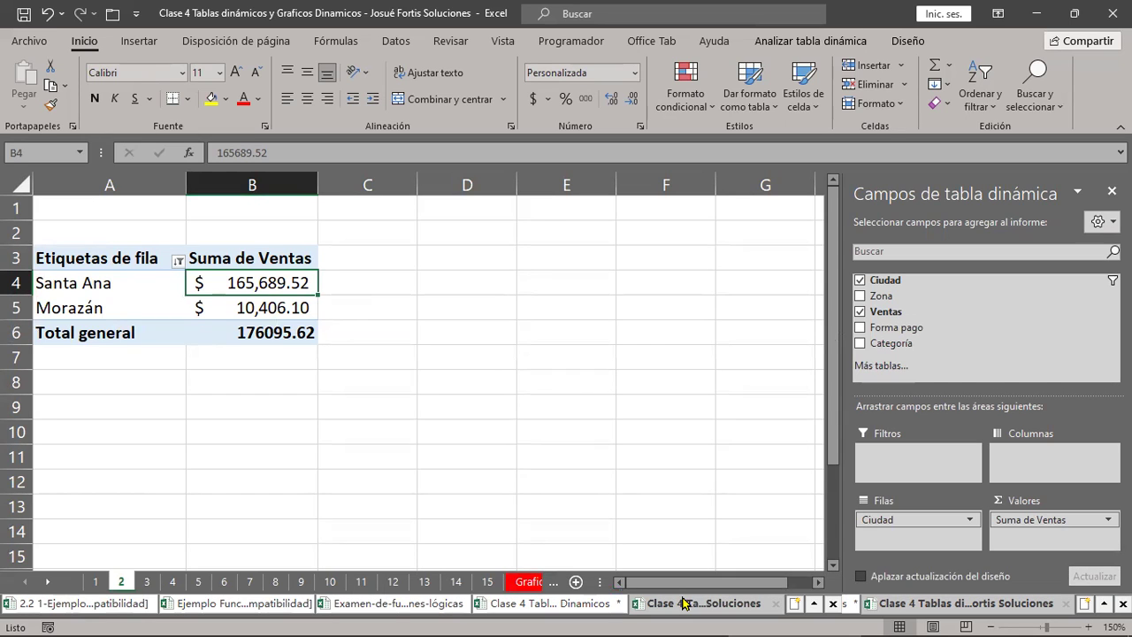
{"action": "left_click", "coordinate": [159, 431]}
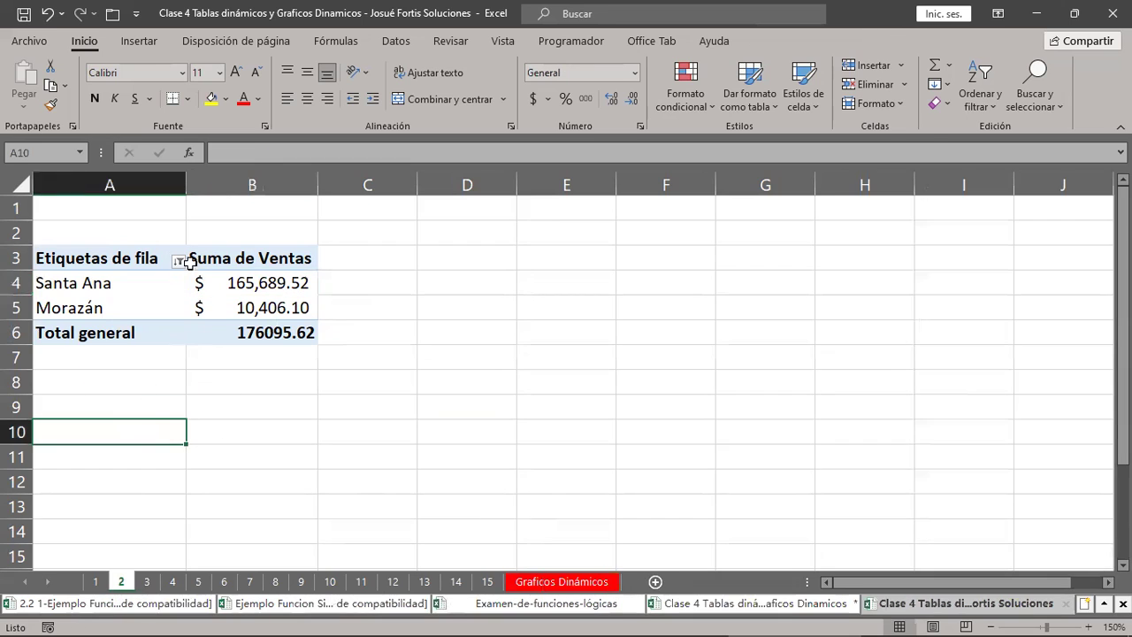
Deselect and reselect all cities in the row label filter of the sheet 2 pivot table and apply it.
{"action": "left_click", "coordinate": [179, 263]}
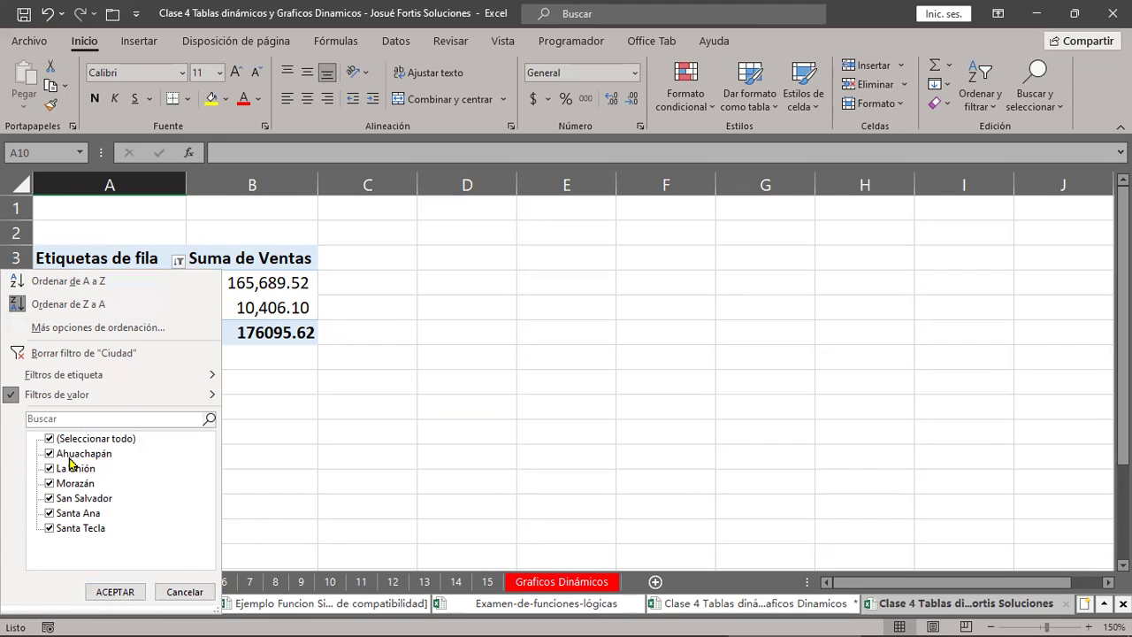
{"action": "left_click", "coordinate": [49, 440]}
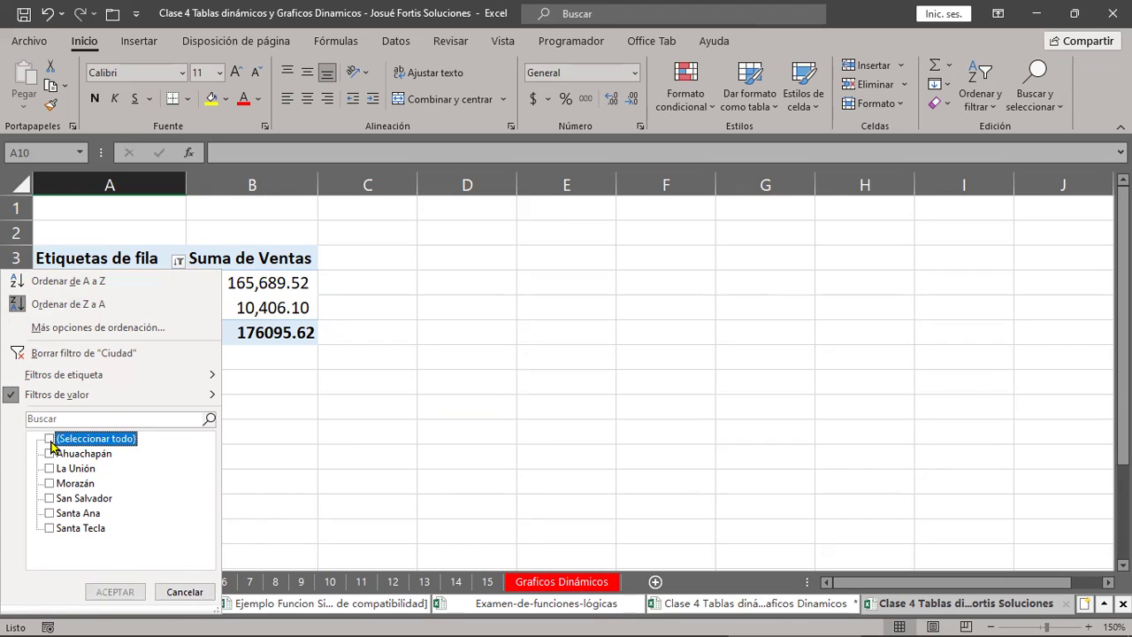
{"action": "left_click", "coordinate": [50, 439]}
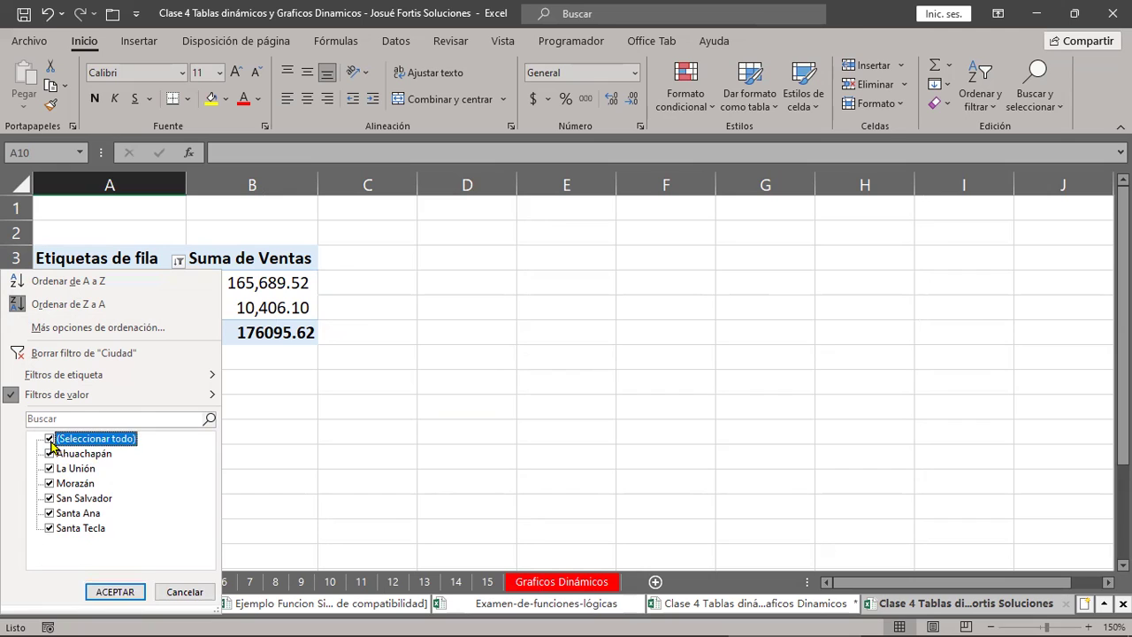
{"action": "left_click", "coordinate": [112, 592]}
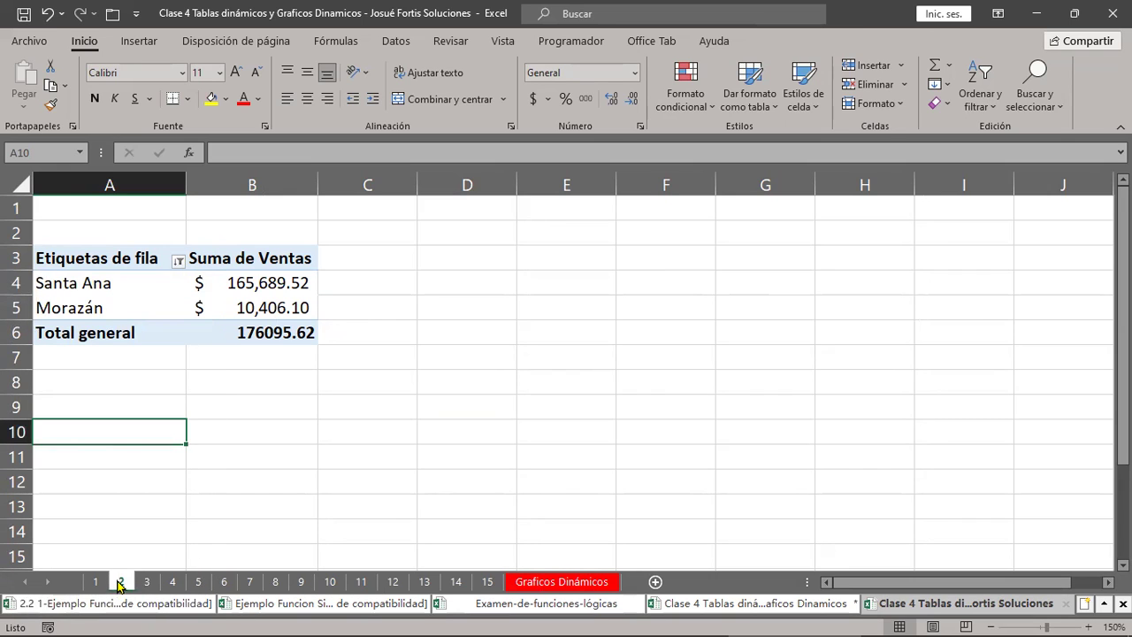
Examine the settings of the Diez mejores value filter on Ciudad in the sheet 2 pivot table and close it unchanged.
{"action": "left_click", "coordinate": [179, 262]}
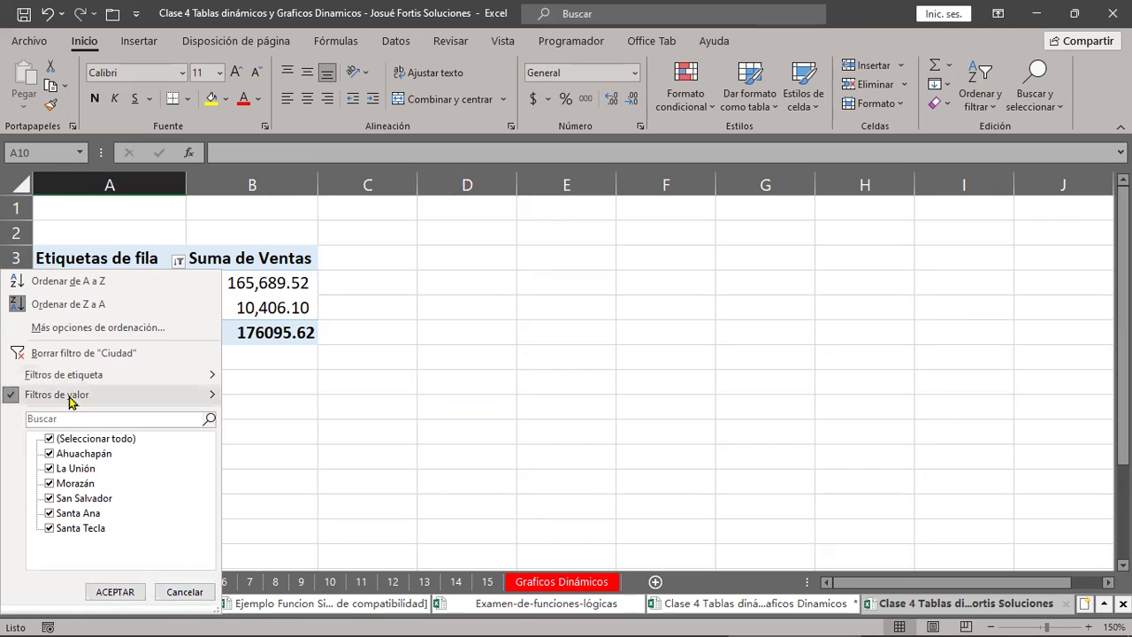
{"action": "mouse_move", "coordinate": [74, 397]}
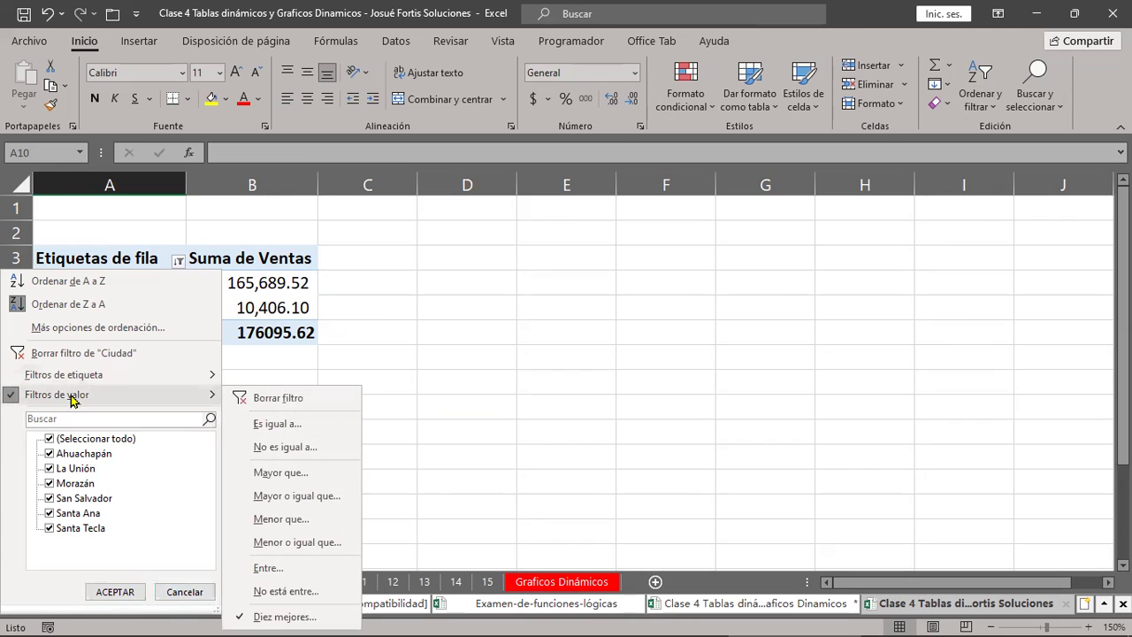
{"action": "left_click", "coordinate": [283, 617]}
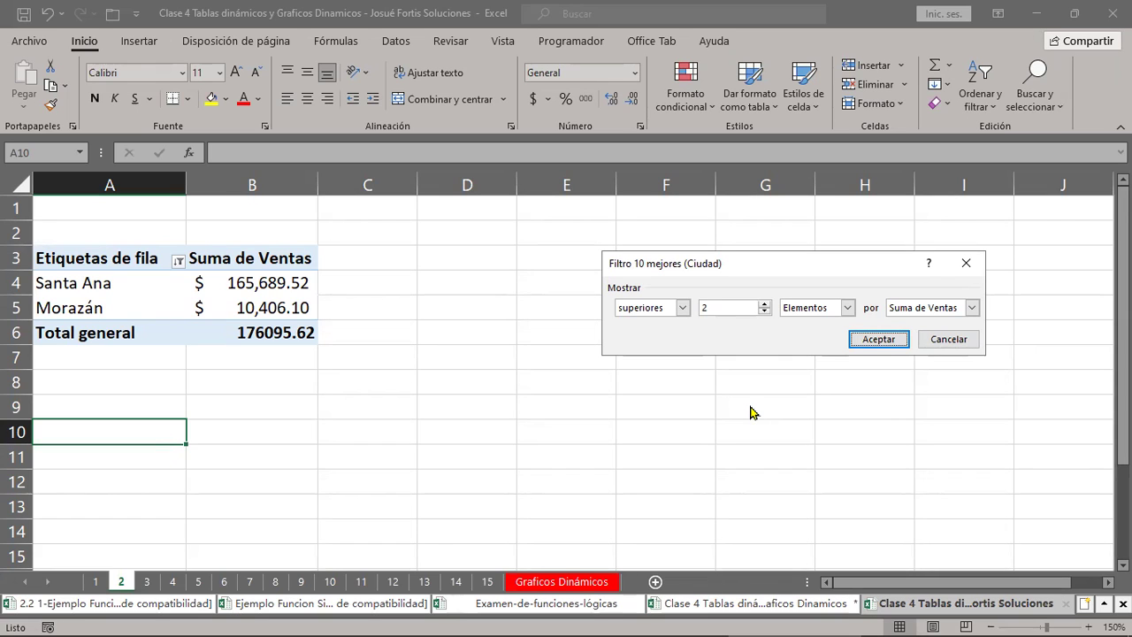
{"action": "left_click", "coordinate": [955, 339]}
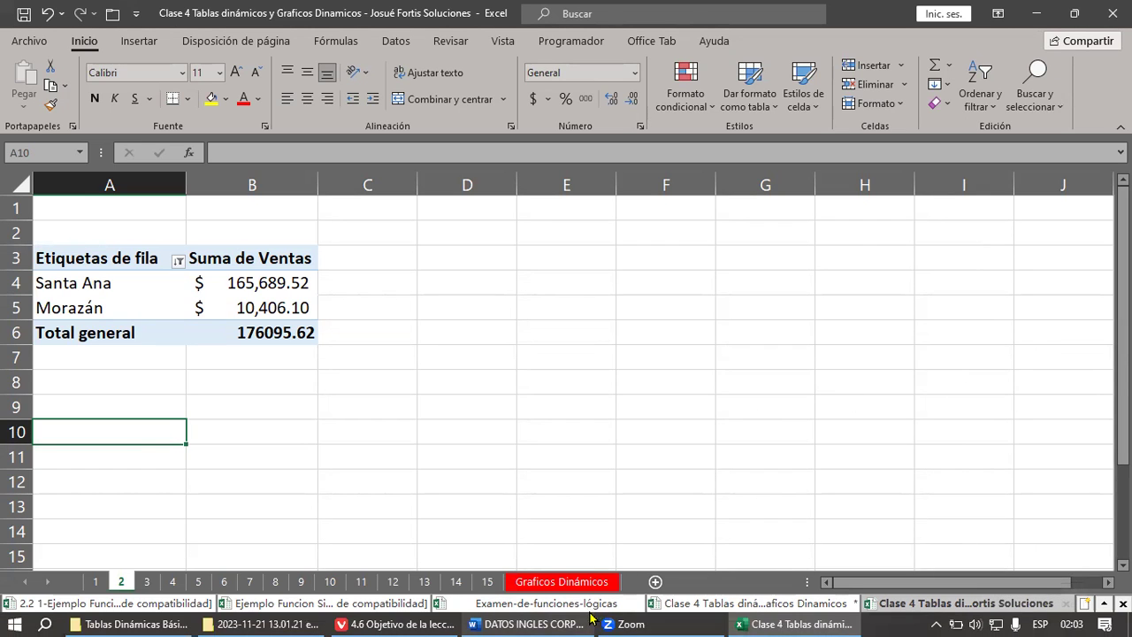
{"action": "left_click", "coordinate": [646, 618]}
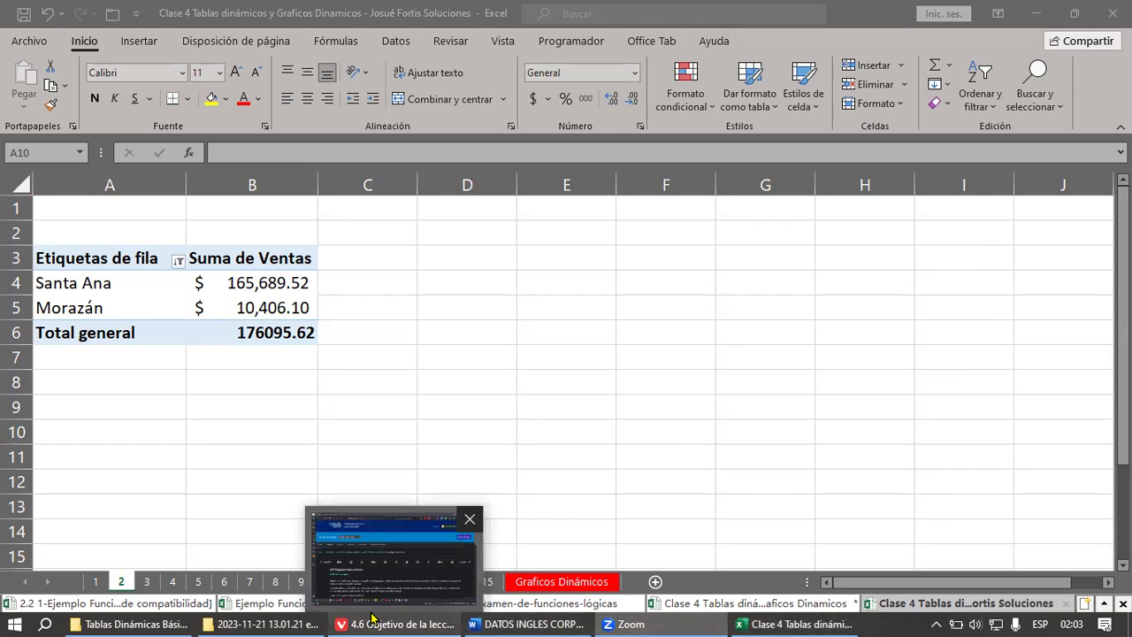
{"action": "left_click", "coordinate": [803, 617]}
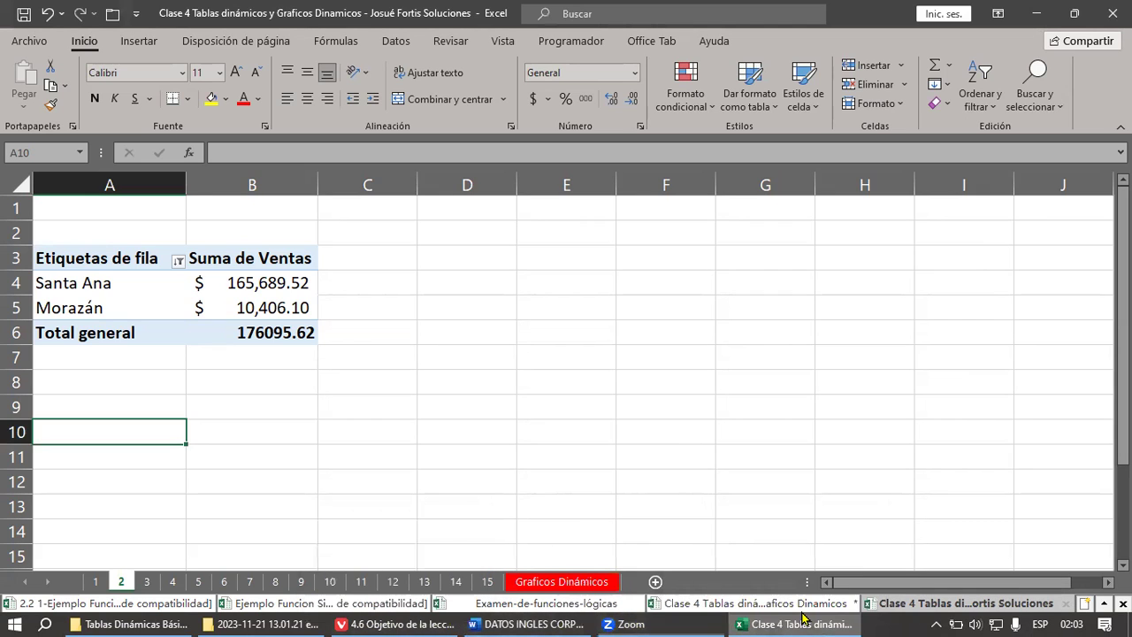